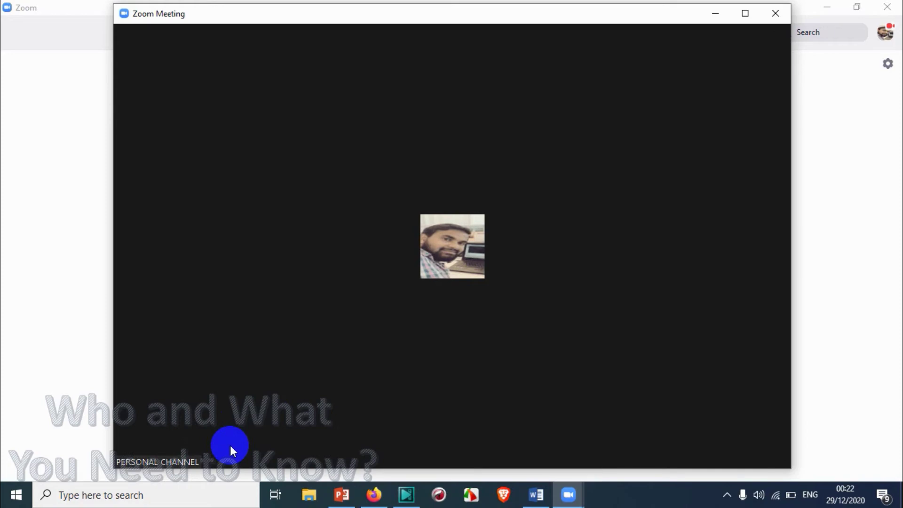
pyautogui.moveTo(206, 373)
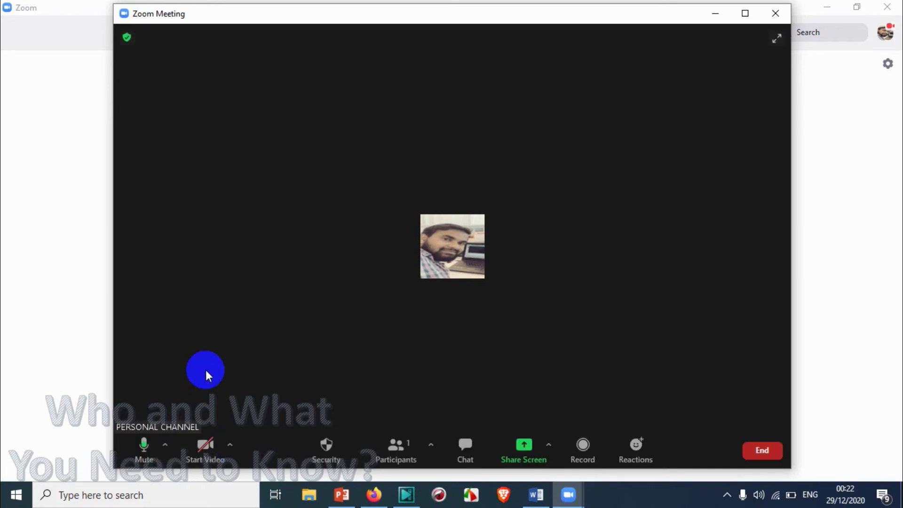
pyautogui.click(232, 451)
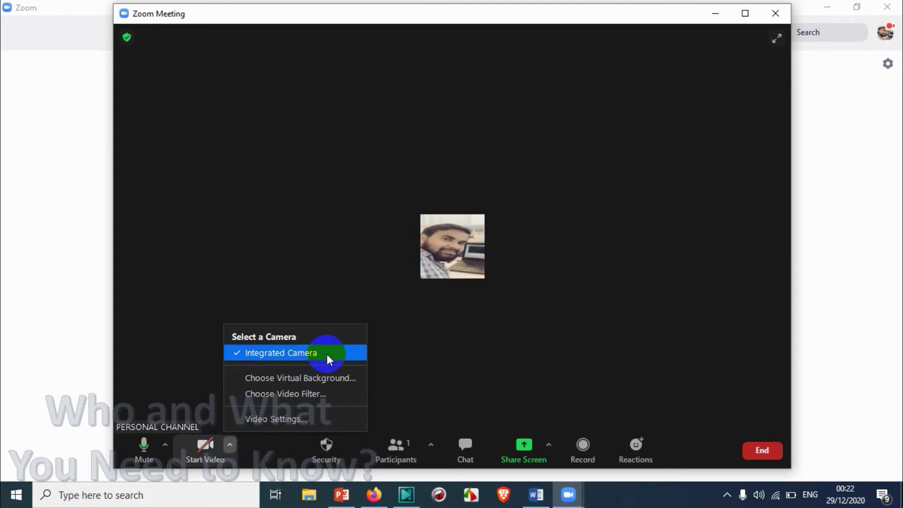
pyautogui.click(206, 448)
pyautogui.click(206, 451)
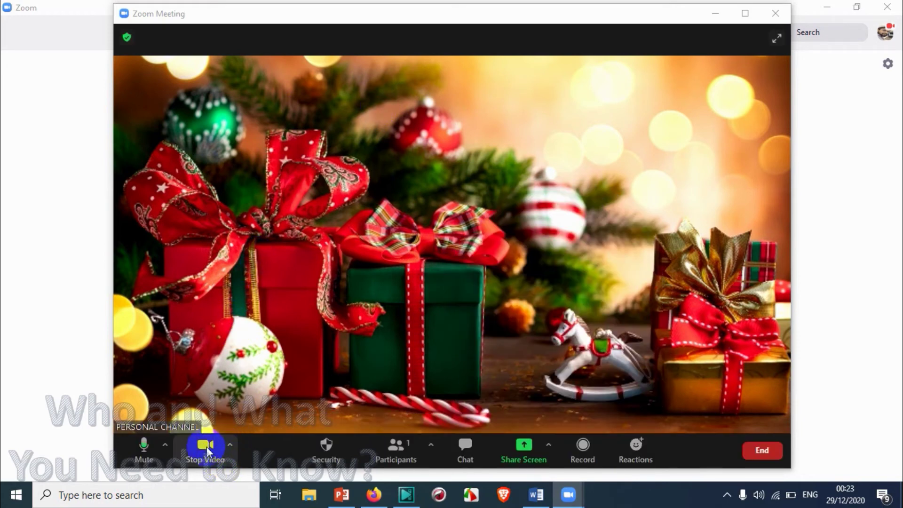
pyautogui.click(206, 445)
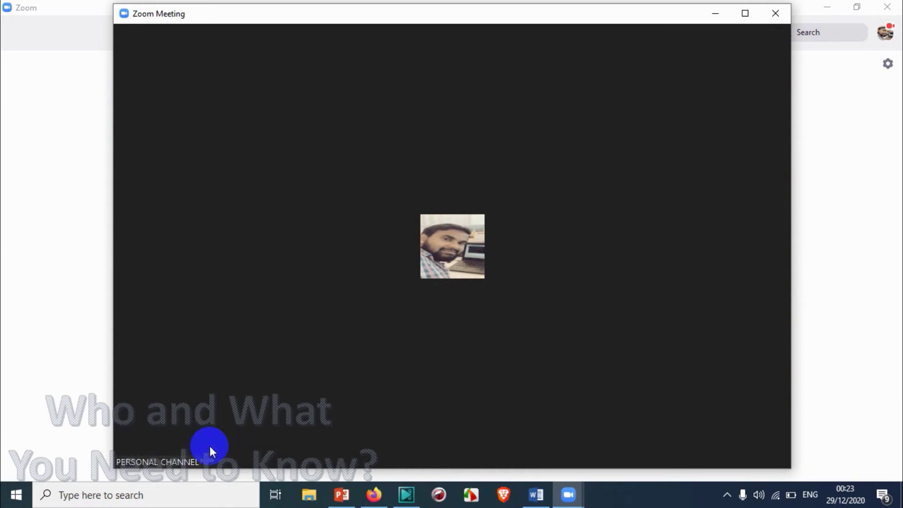
# - Mute and unmute the microphone, then show the microphone and speaker choices
pyautogui.click(362, 6)
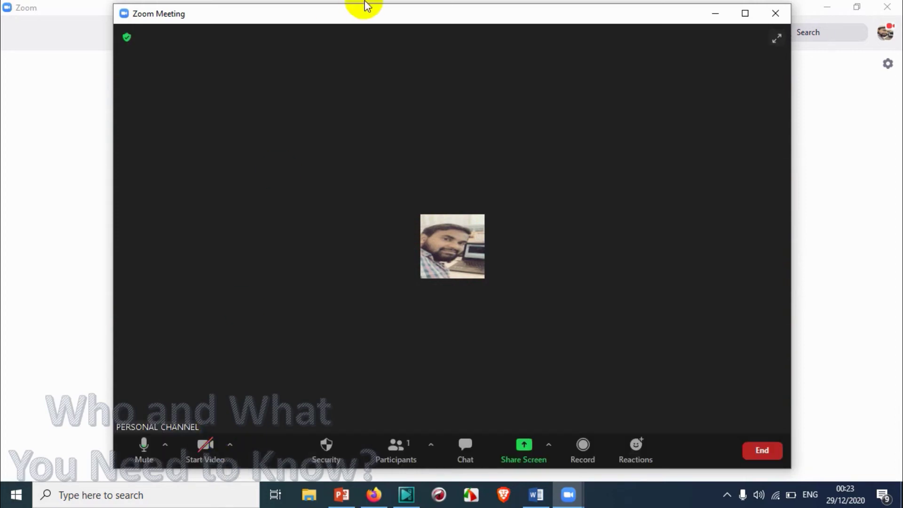
pyautogui.click(166, 444)
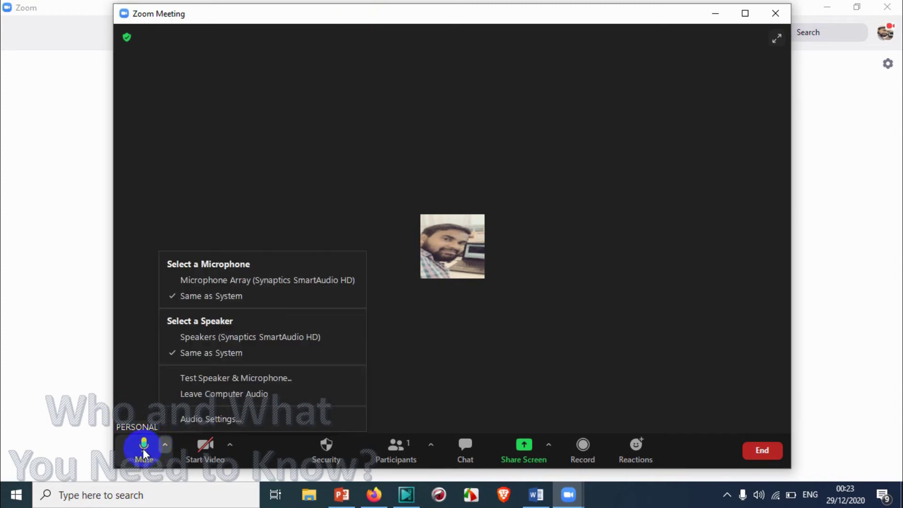
pyautogui.click(144, 446)
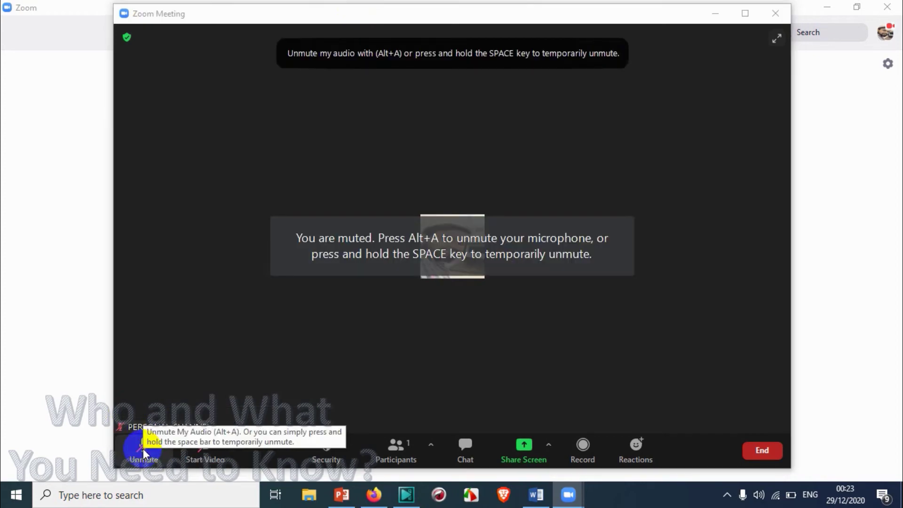
pyautogui.click(144, 452)
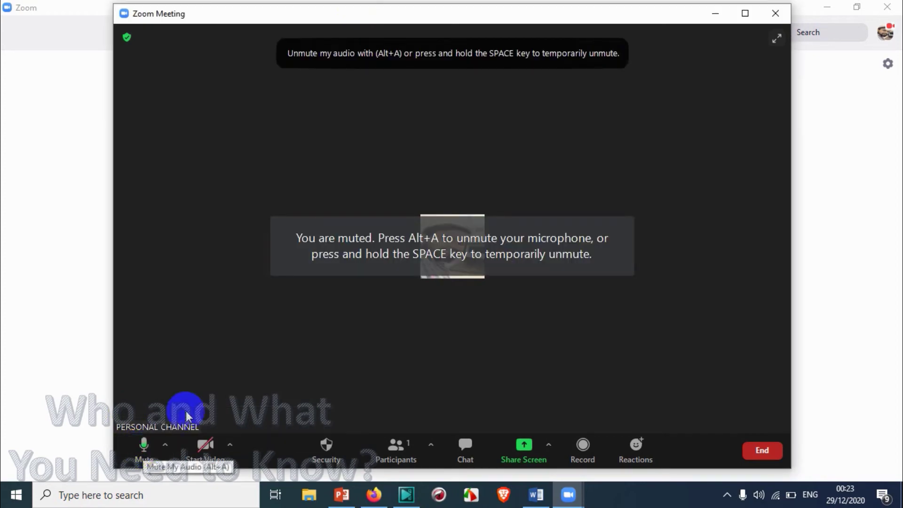
pyautogui.click(166, 445)
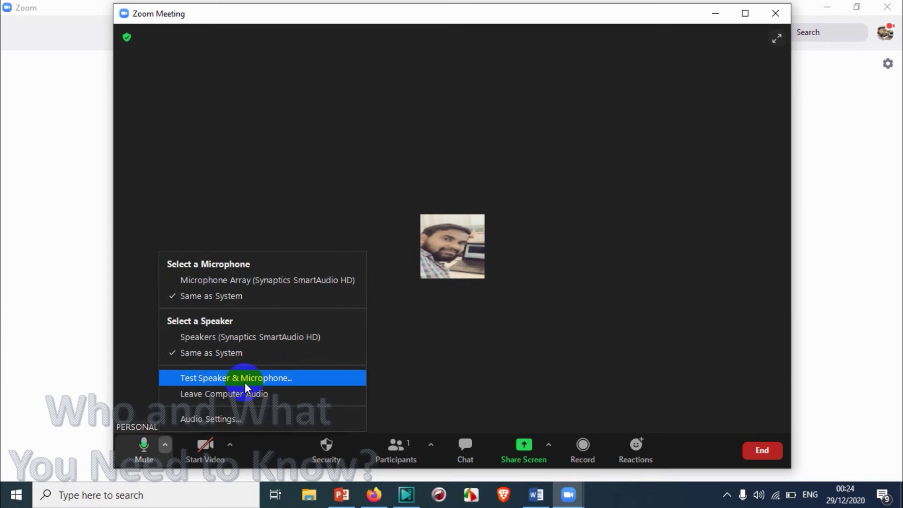
# - Leave computer audio and run the speaker and microphone test until ringtone and replay are heard
pyautogui.click(248, 395)
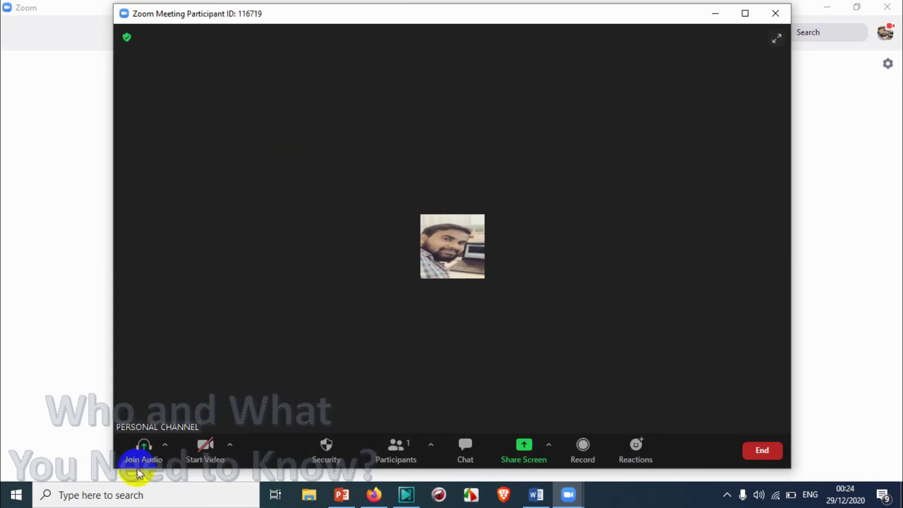
pyautogui.click(165, 444)
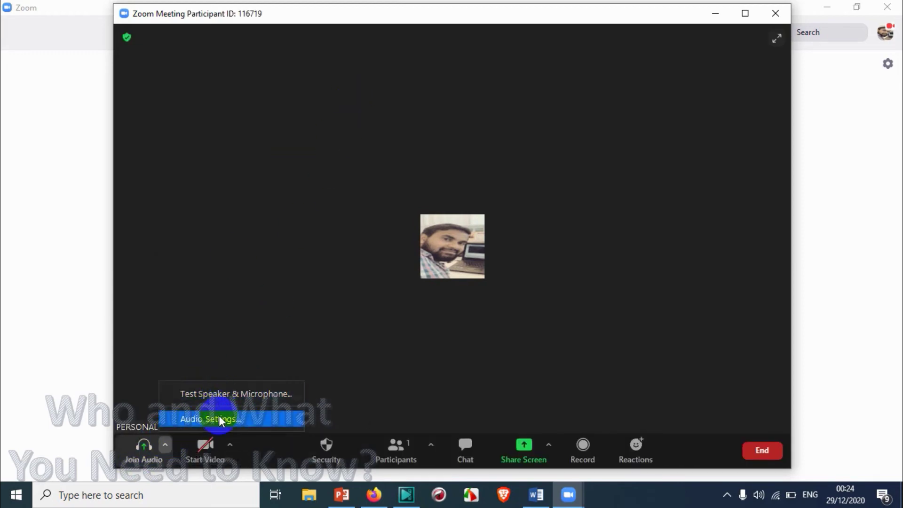
pyautogui.click(218, 395)
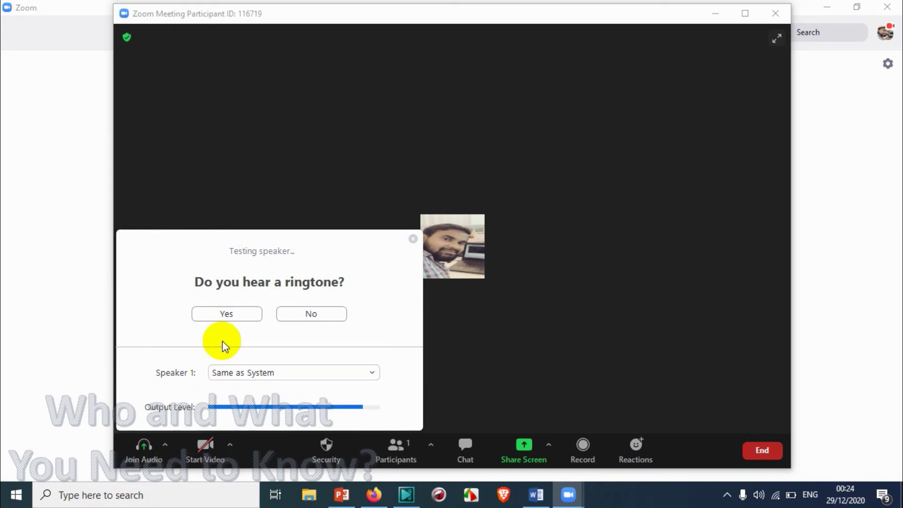
pyautogui.click(301, 314)
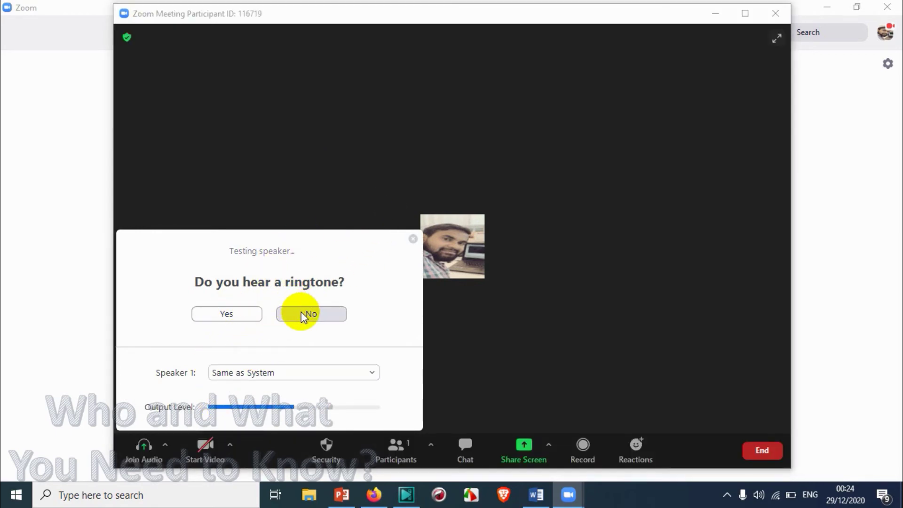
pyautogui.click(230, 314)
pyautogui.click(235, 312)
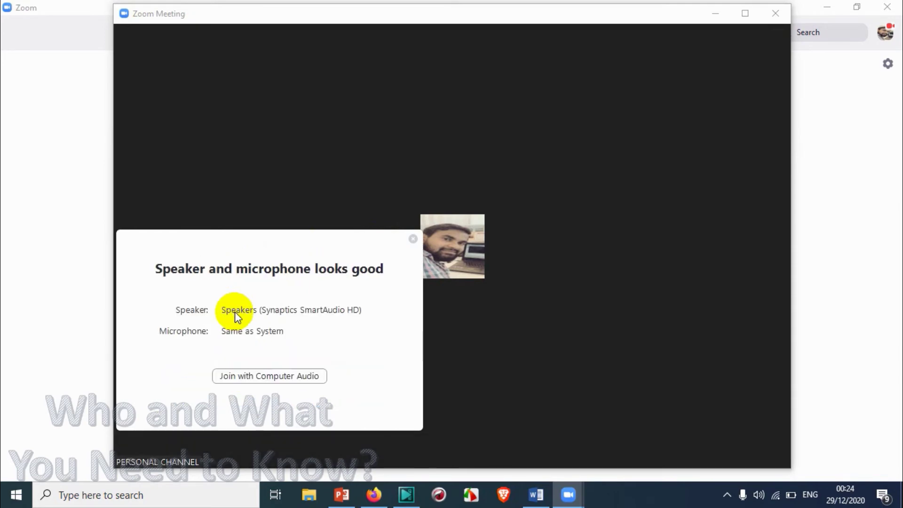
# - Join with computer audio, then view the Audio Settings window and close it
pyautogui.click(278, 377)
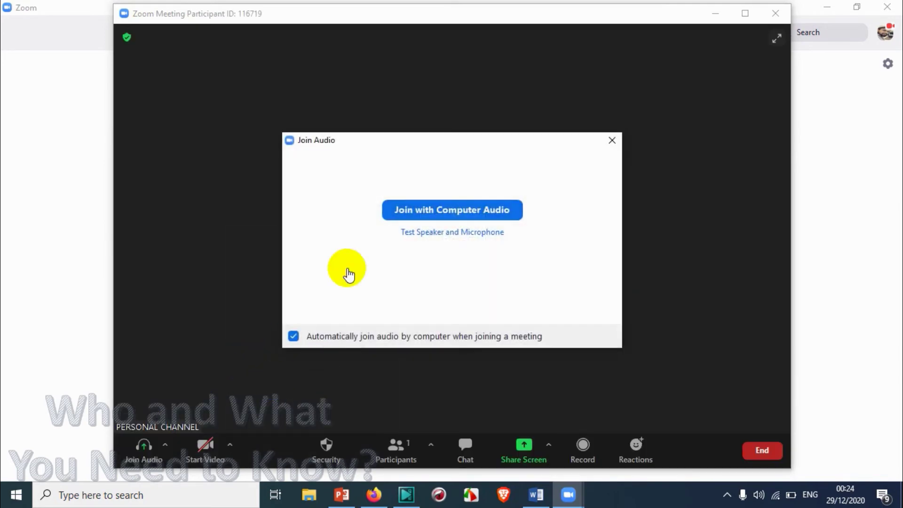
pyautogui.click(455, 210)
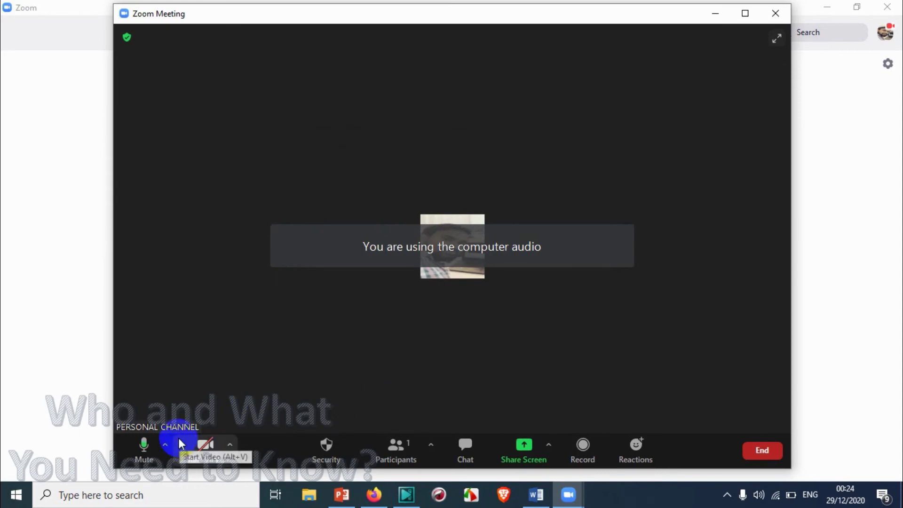
pyautogui.click(164, 444)
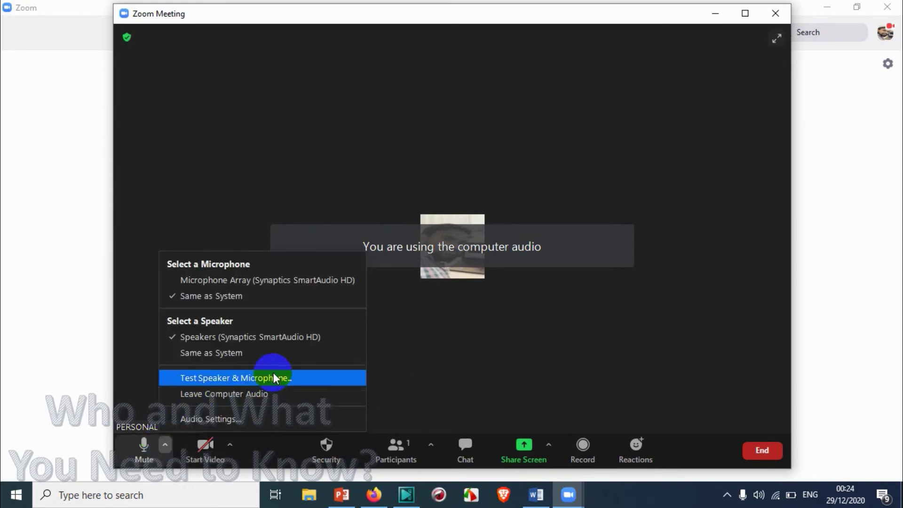
pyautogui.click(284, 420)
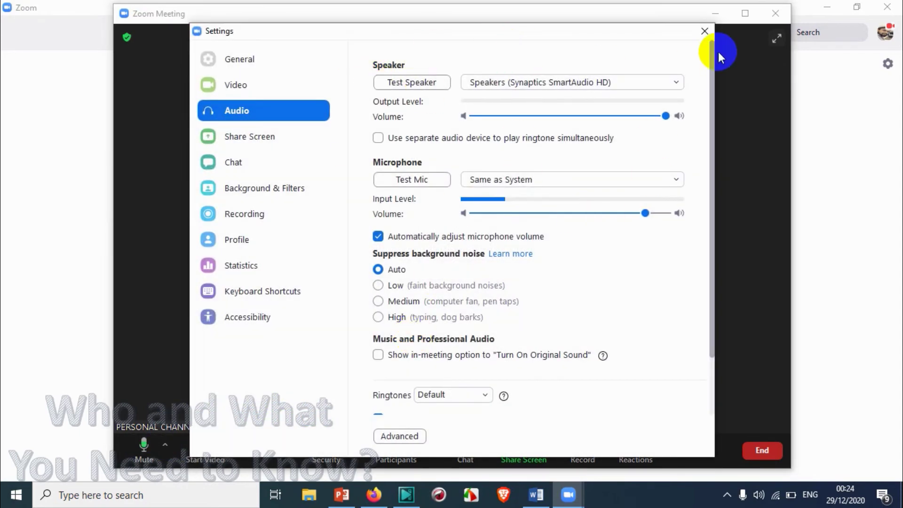
pyautogui.click(704, 32)
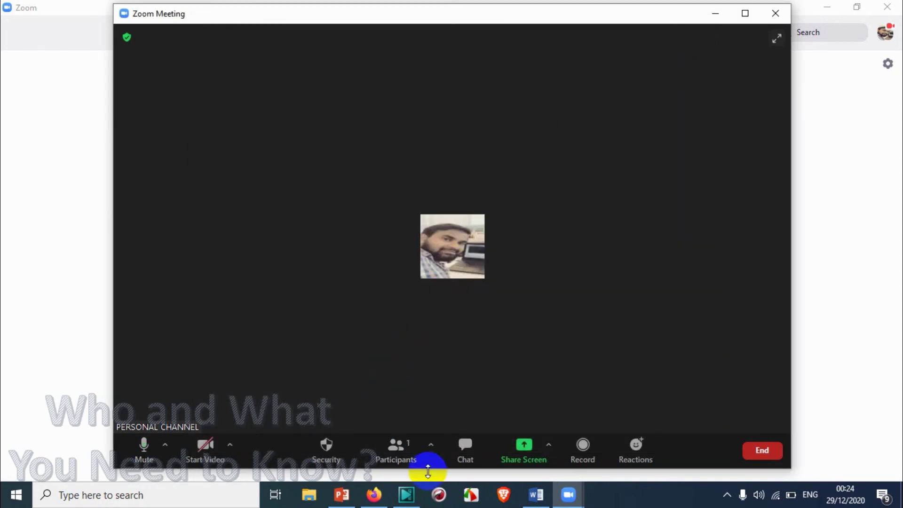
pyautogui.click(475, 449)
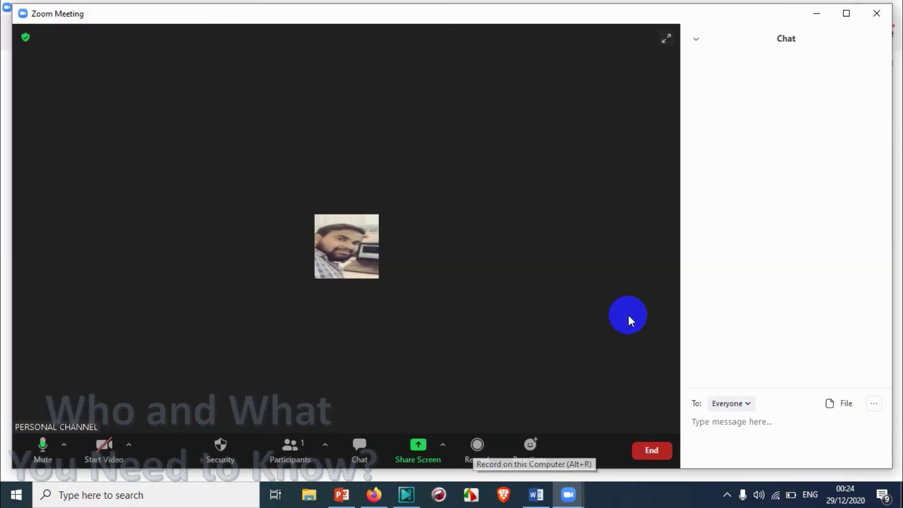
pyautogui.click(744, 404)
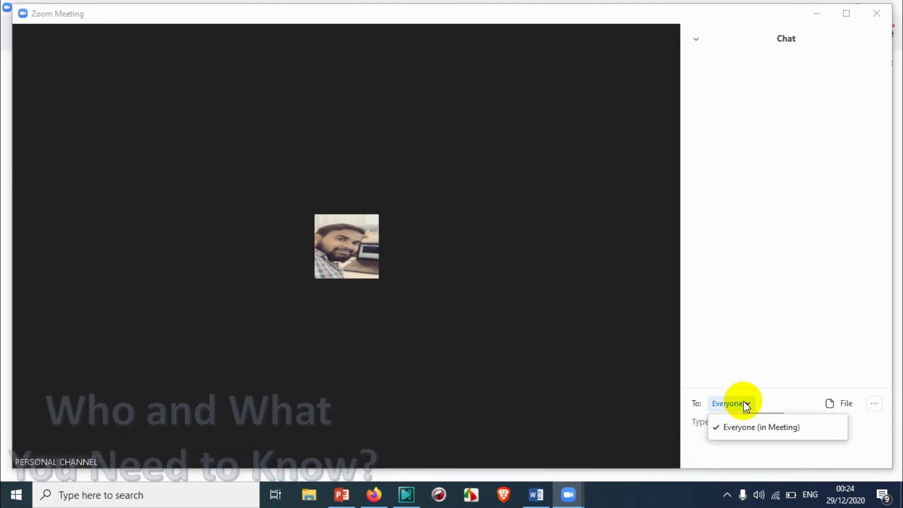
pyautogui.click(746, 425)
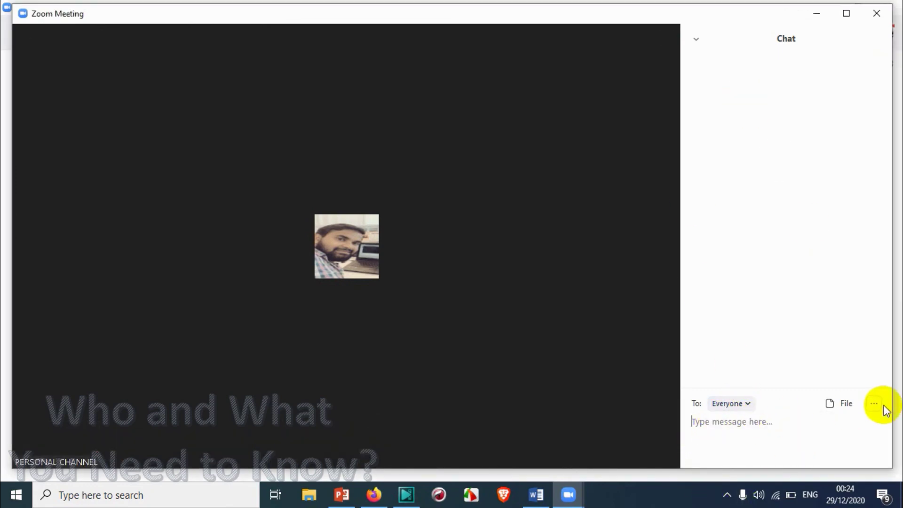
pyautogui.click(834, 405)
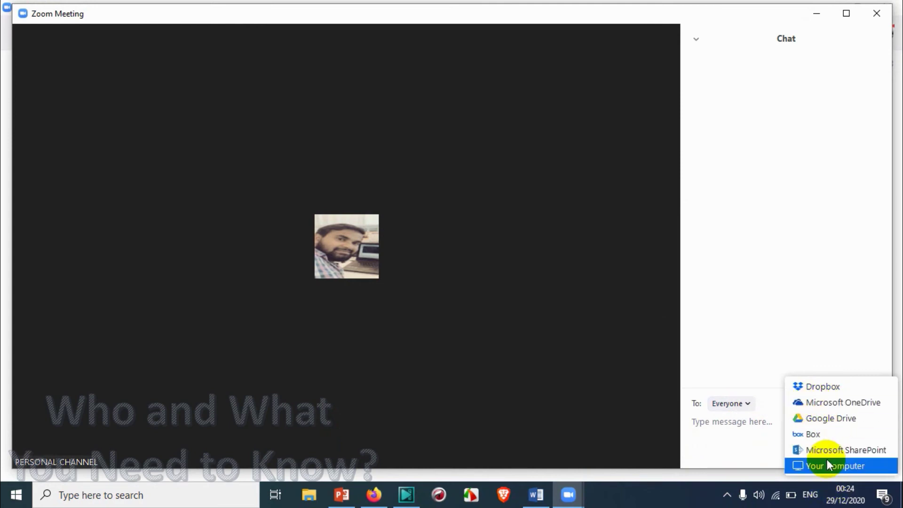
pyautogui.click(742, 423)
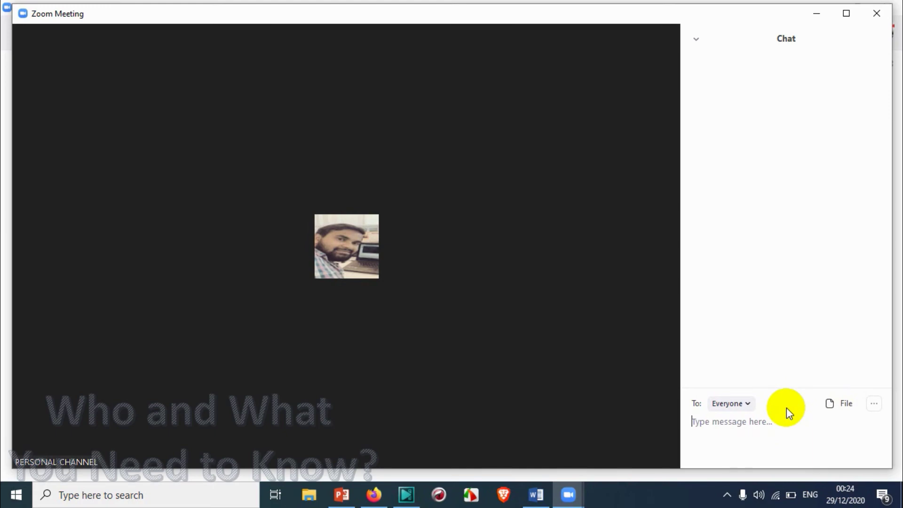
pyautogui.write('Hi')
pyautogui.press('Return')
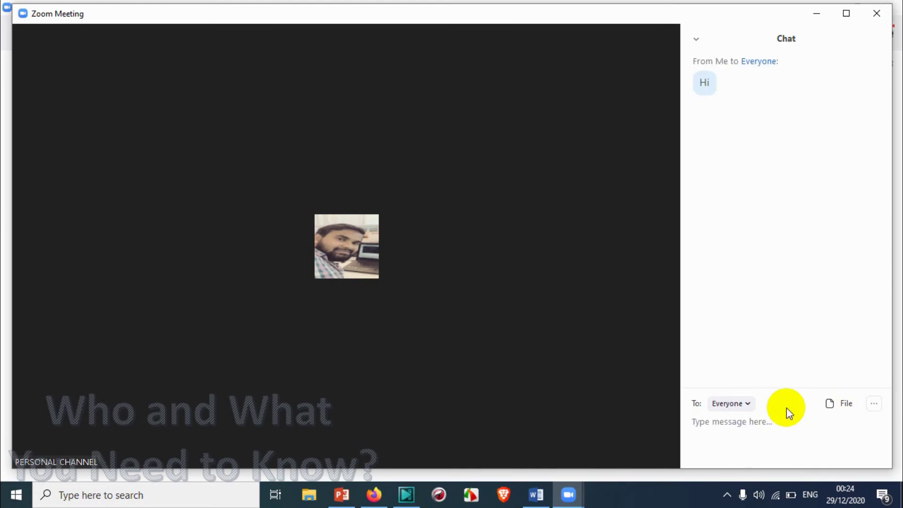
pyautogui.click(303, 310)
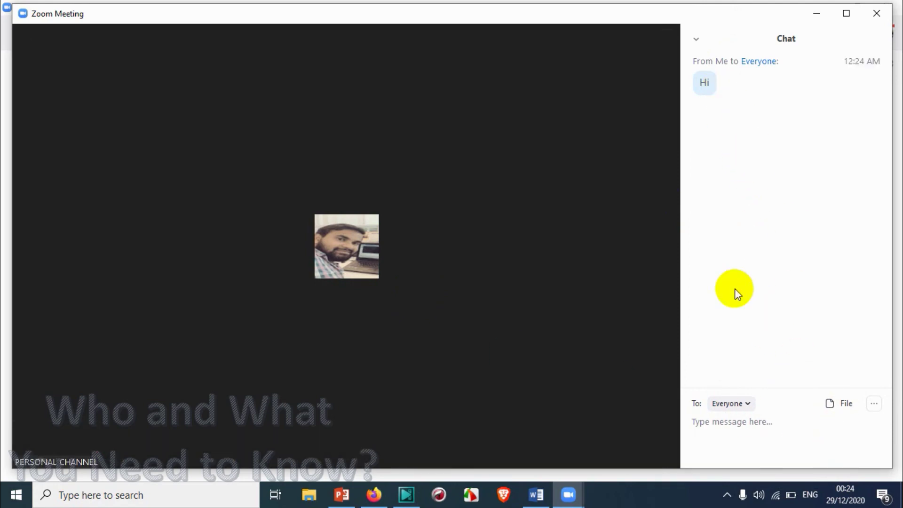
pyautogui.moveTo(635, 285)
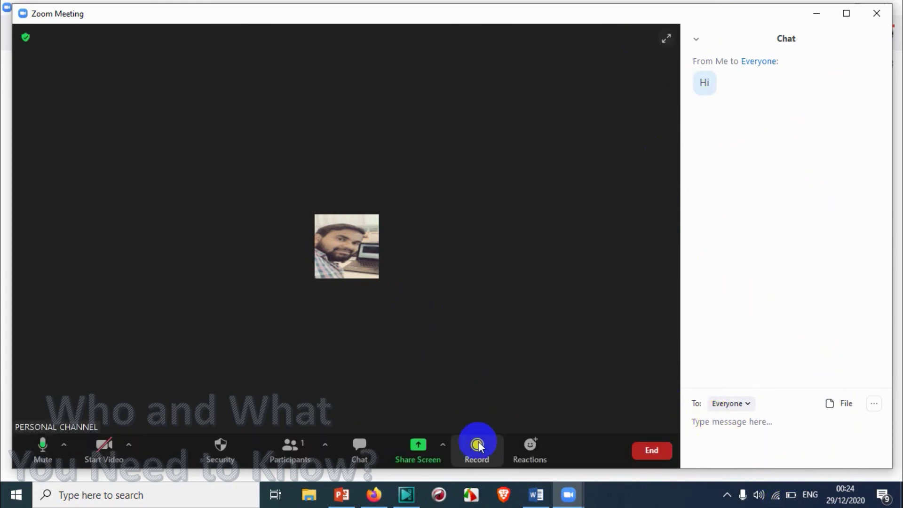
pyautogui.click(442, 444)
pyautogui.click(394, 361)
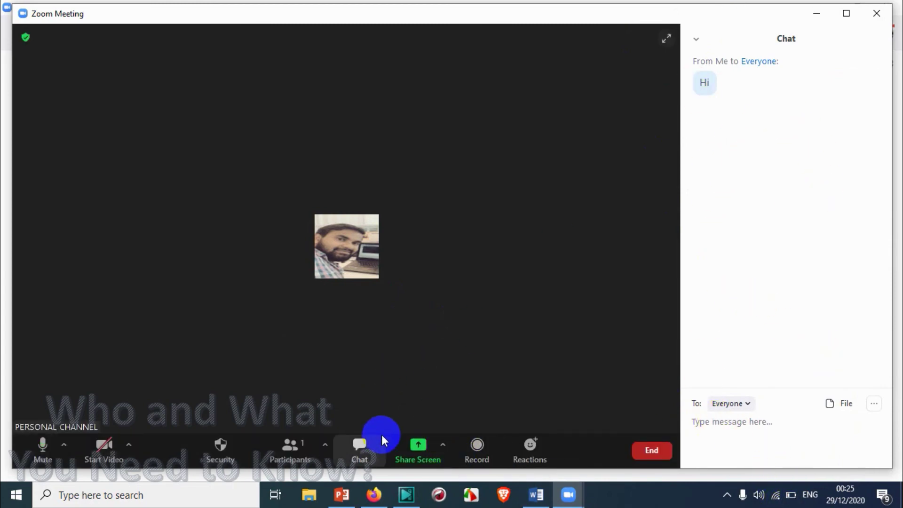
# - Share a whiteboard, draw a blue freehand scribble on it, then close it to stop sharing
pyautogui.click(432, 448)
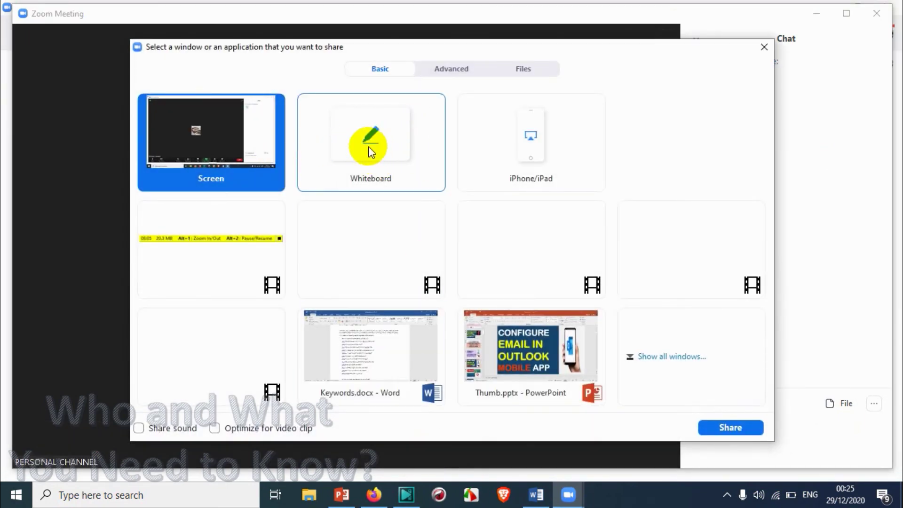
pyautogui.click(393, 137)
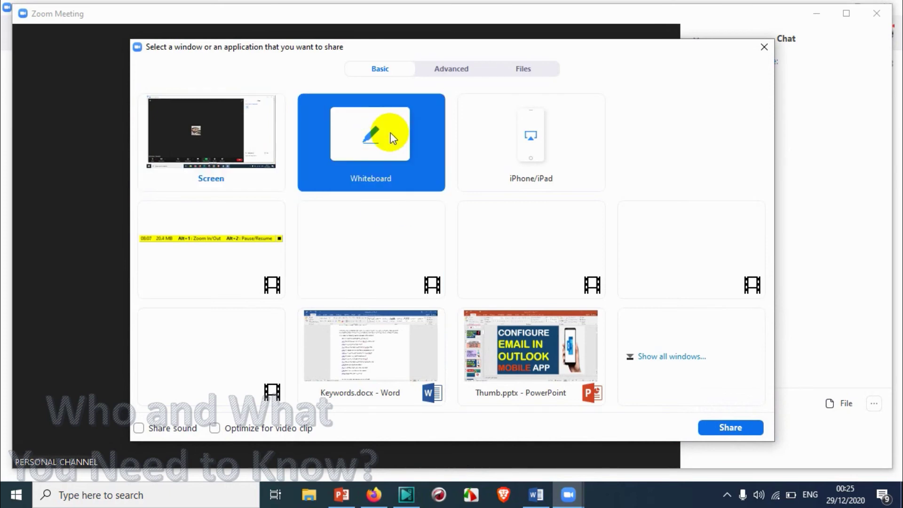
pyautogui.click(730, 428)
pyautogui.moveTo(400, 204)
pyautogui.mouseDown()
pyautogui.moveTo(355, 236)
pyautogui.moveTo(488, 229)
pyautogui.mouseUp()
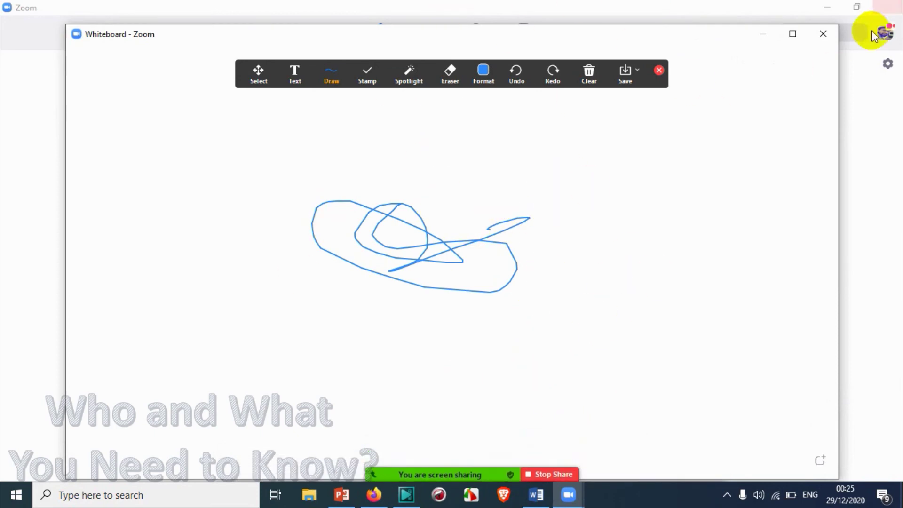
pyautogui.click(835, 33)
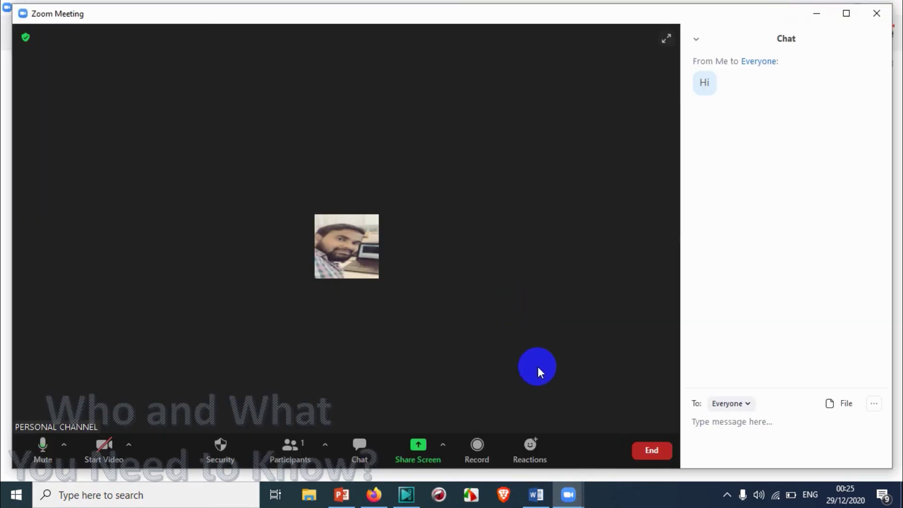
# - Set Who can share to All Participants in Advanced Sharing Options, then close the dialog
pyautogui.click(443, 444)
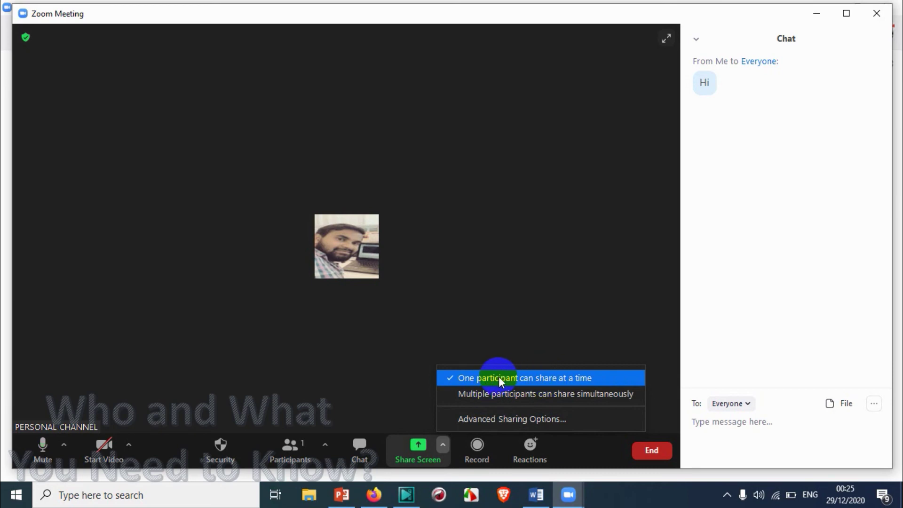
pyautogui.click(500, 419)
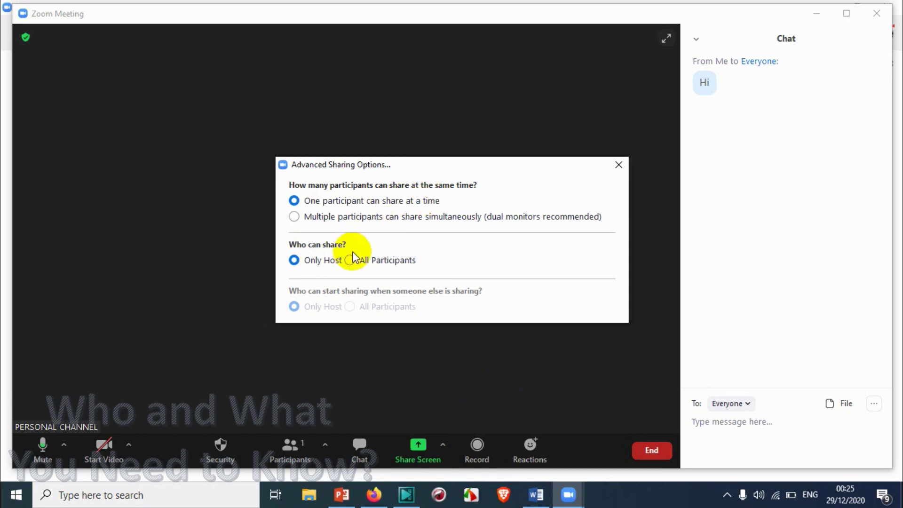
pyautogui.click(369, 265)
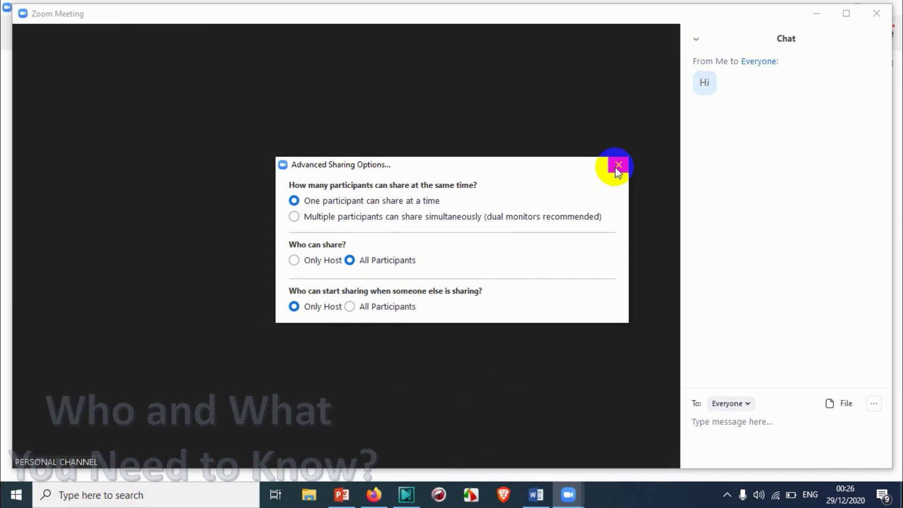
pyautogui.click(318, 262)
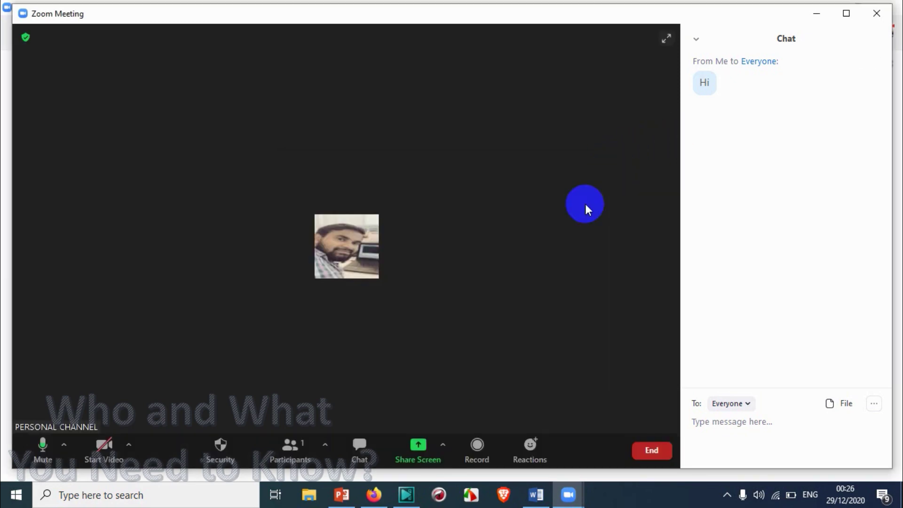
pyautogui.click(417, 447)
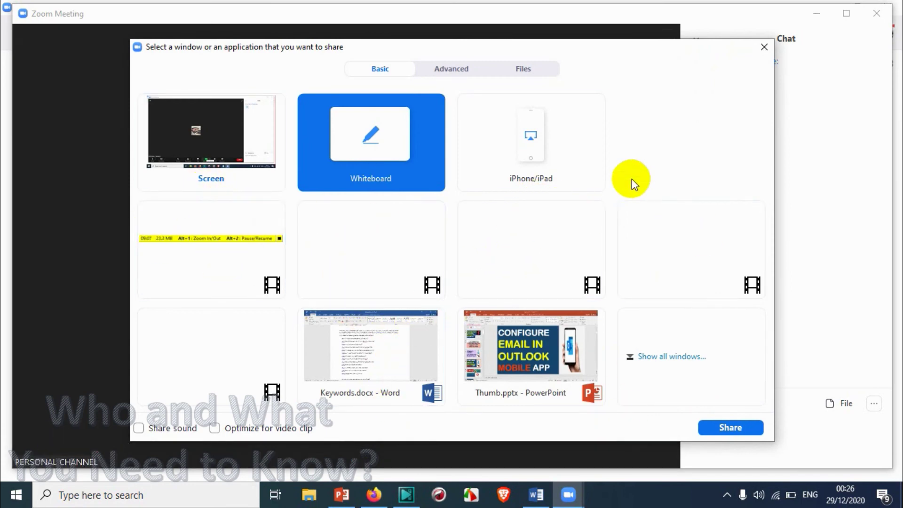
pyautogui.click(763, 47)
pyautogui.moveTo(380, 358)
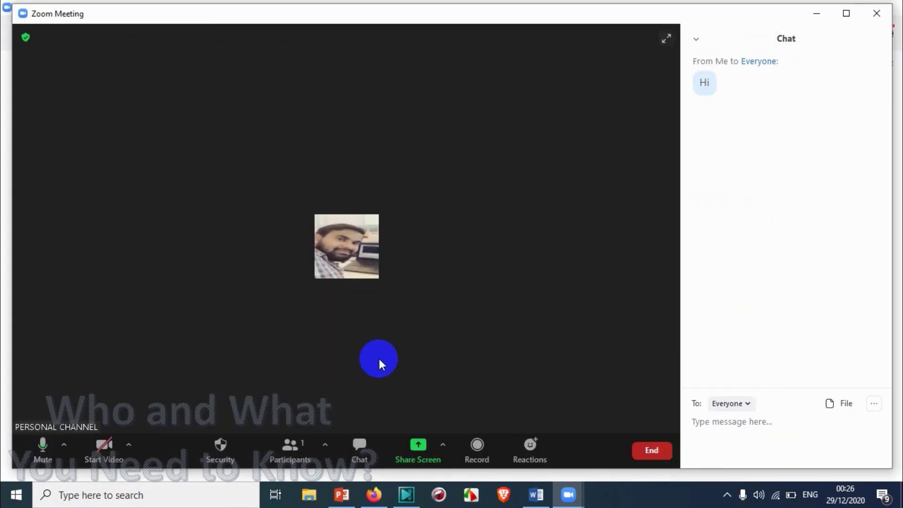
# - Start recording the meeting to this computer, then stop the recording
pyautogui.click(478, 450)
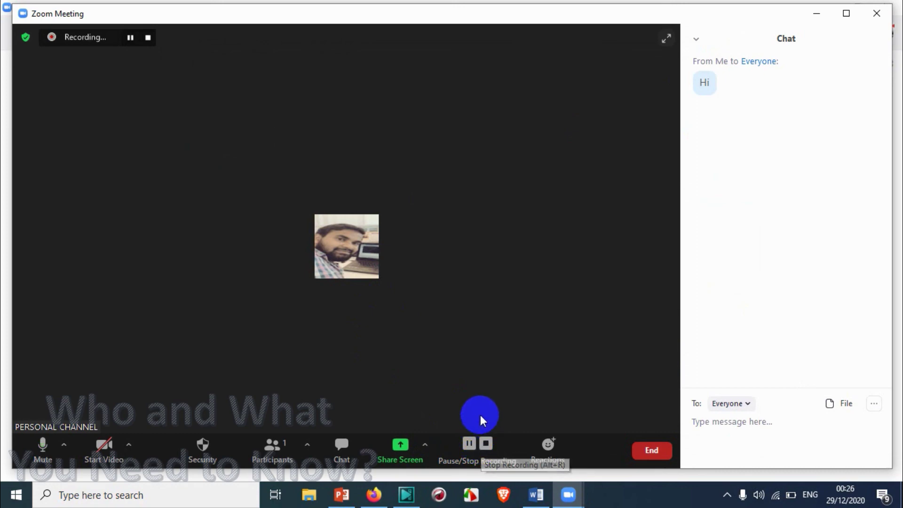
pyautogui.click(488, 445)
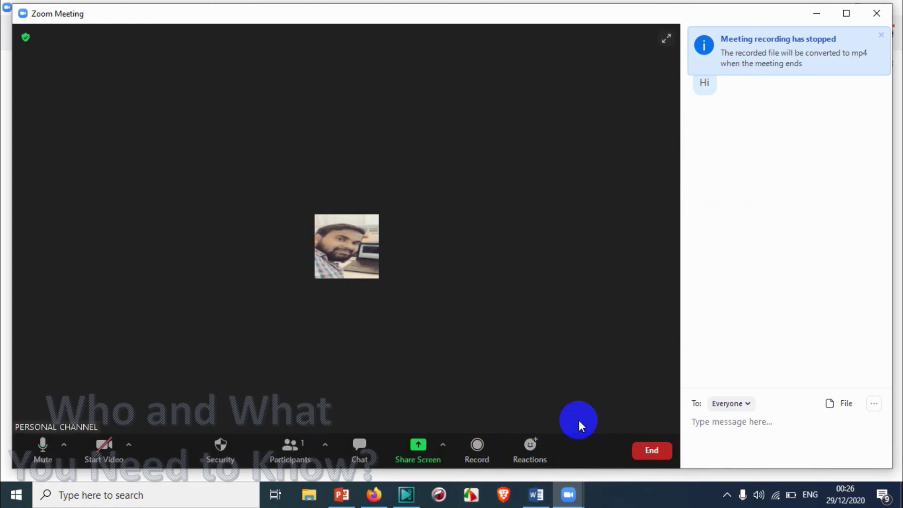
# - Send heart, Joy, surprised, thumbs-up and clapping-hands reactions one after another
pyautogui.click(530, 452)
pyautogui.click(516, 401)
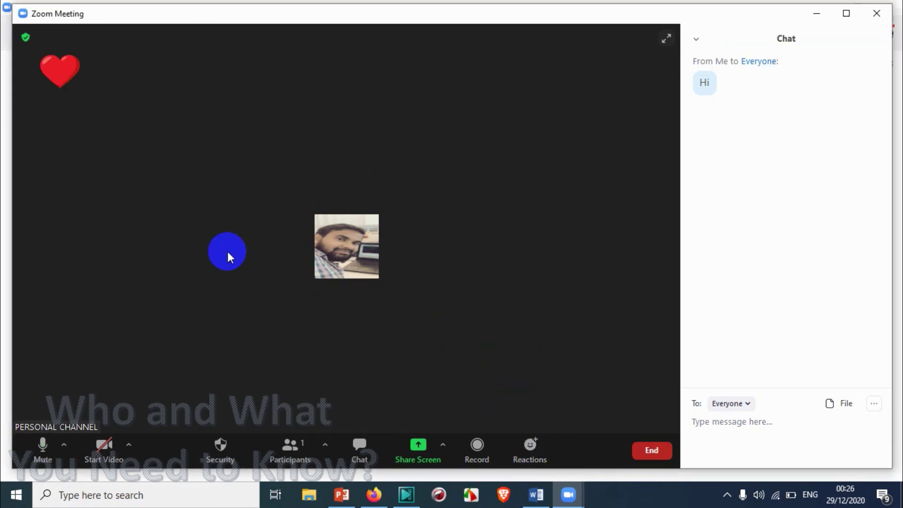
pyautogui.click(530, 449)
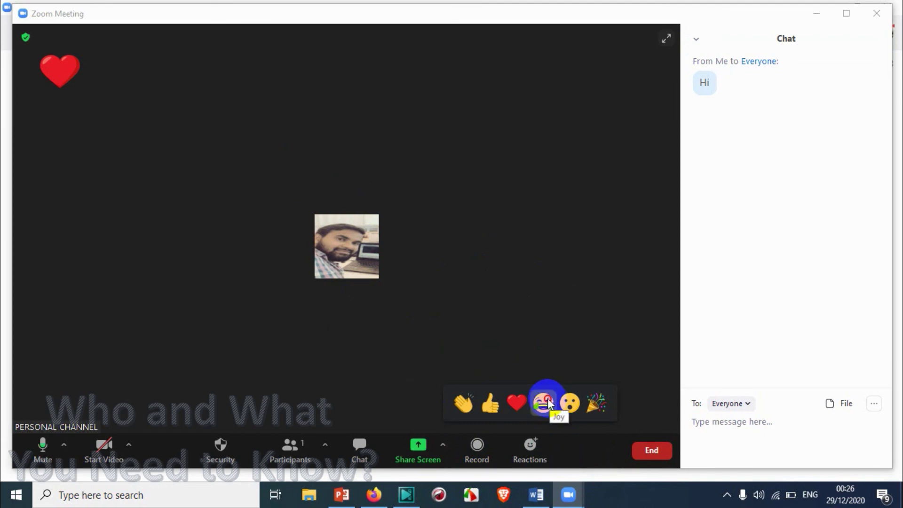
pyautogui.click(545, 402)
pyautogui.click(528, 450)
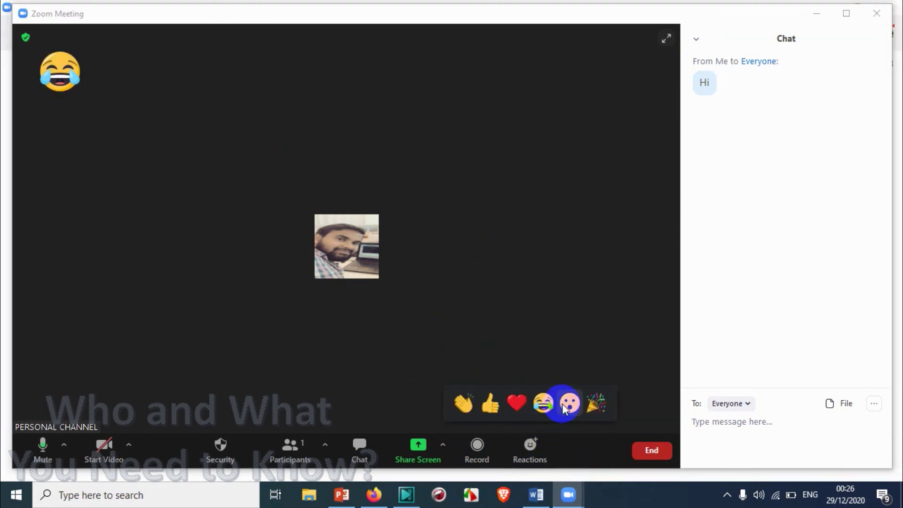
pyautogui.click(567, 405)
pyautogui.click(535, 450)
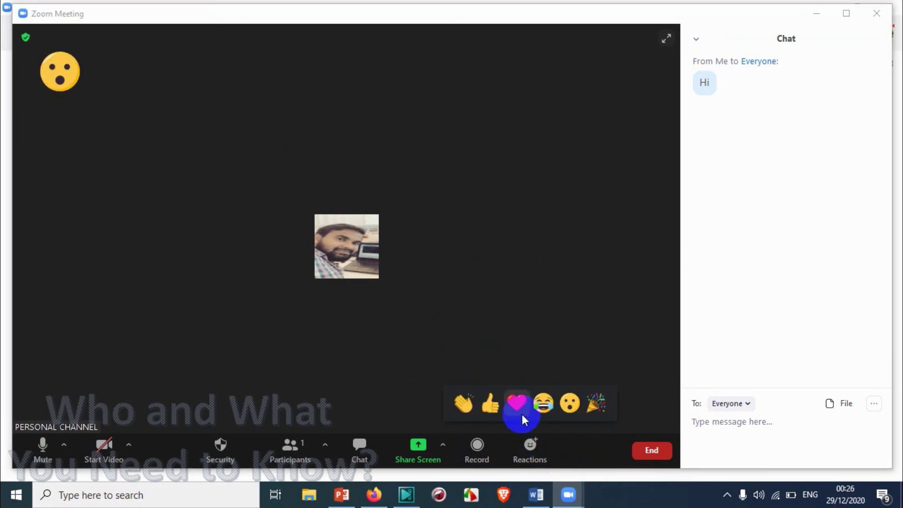
pyautogui.click(493, 404)
pyautogui.click(530, 446)
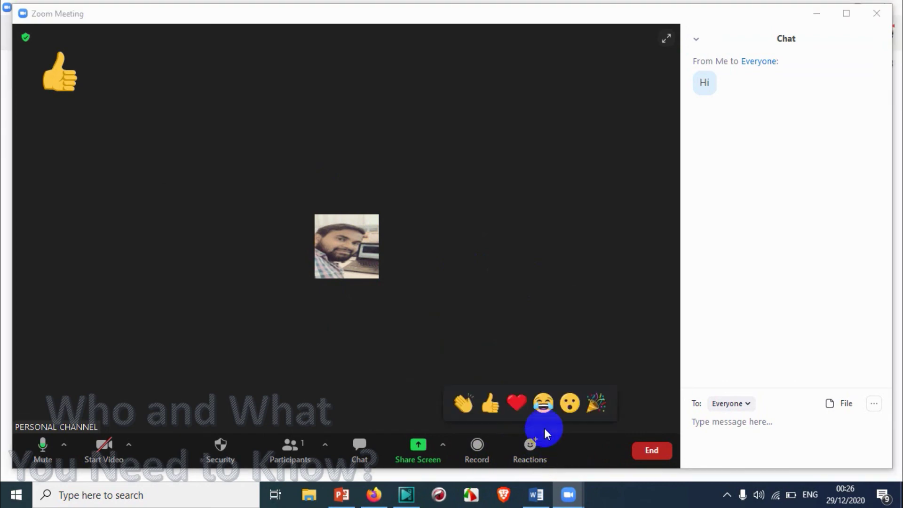
pyautogui.click(464, 403)
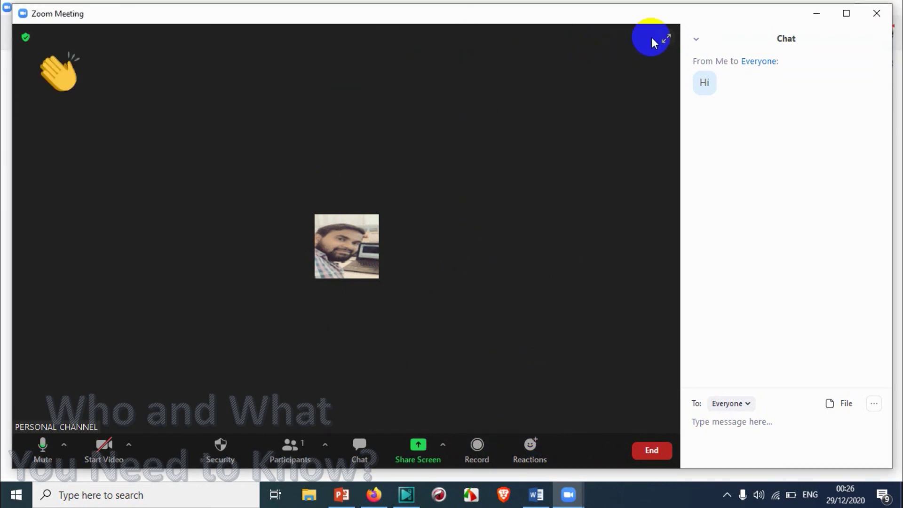
# - Switch the meeting to full screen, then dismiss the Reactions bar without sending one
pyautogui.click(666, 37)
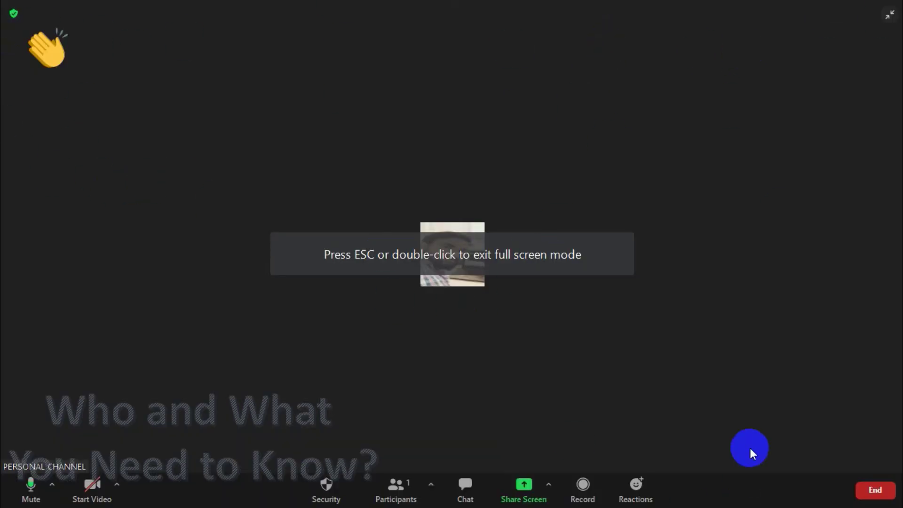
pyautogui.click(642, 489)
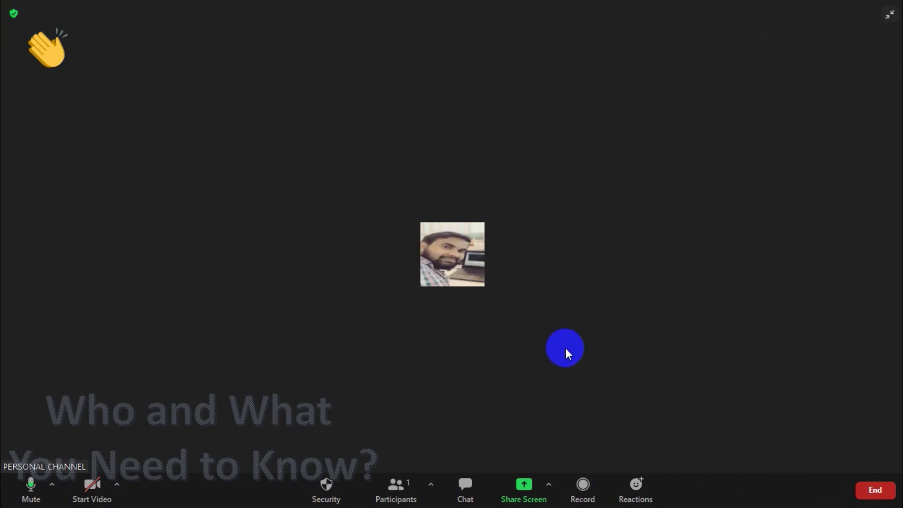
pyautogui.click(648, 484)
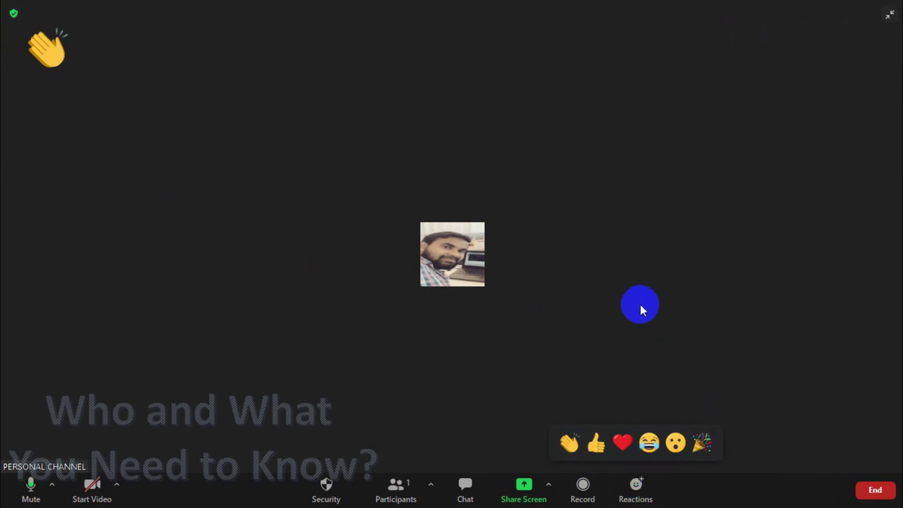
pyautogui.click(639, 306)
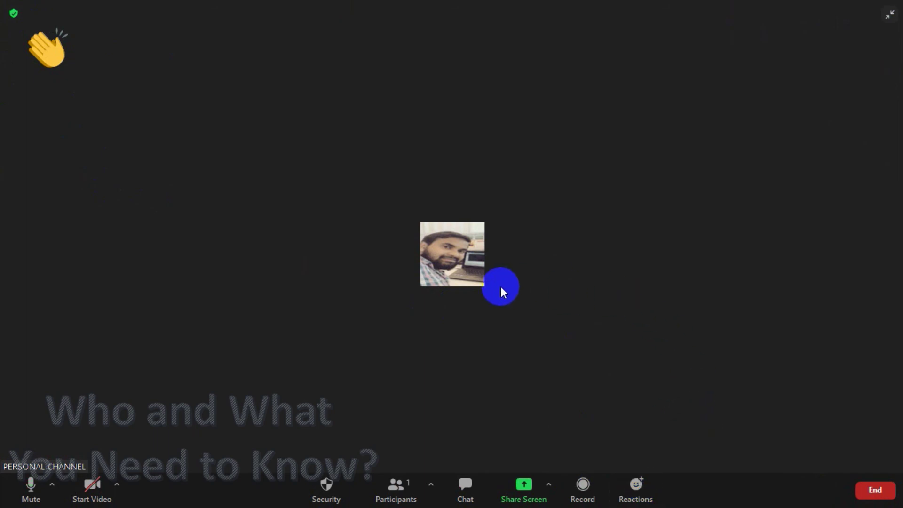